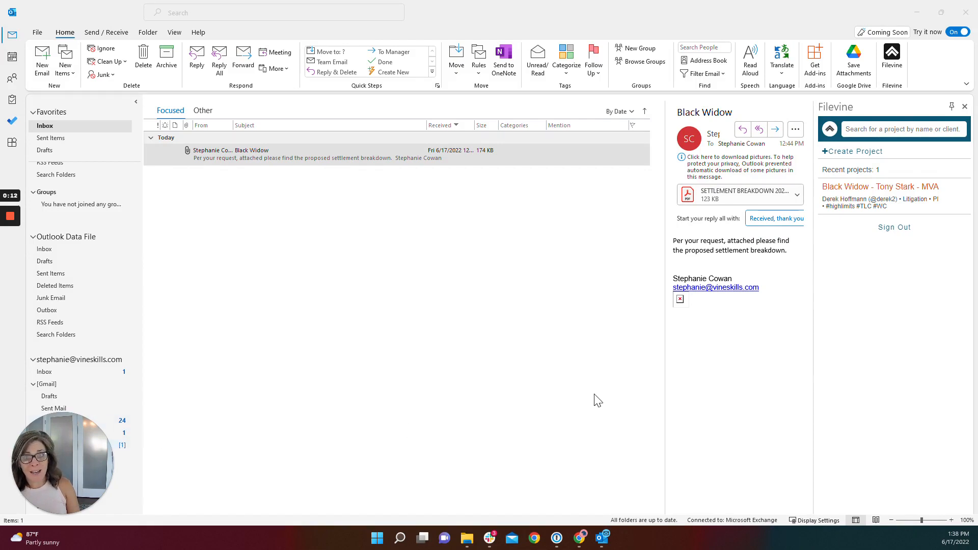
# Start a new email, open the recent MVA project in the Filevine add-in, and add the client as the To recipient
pyautogui.click(45, 65)
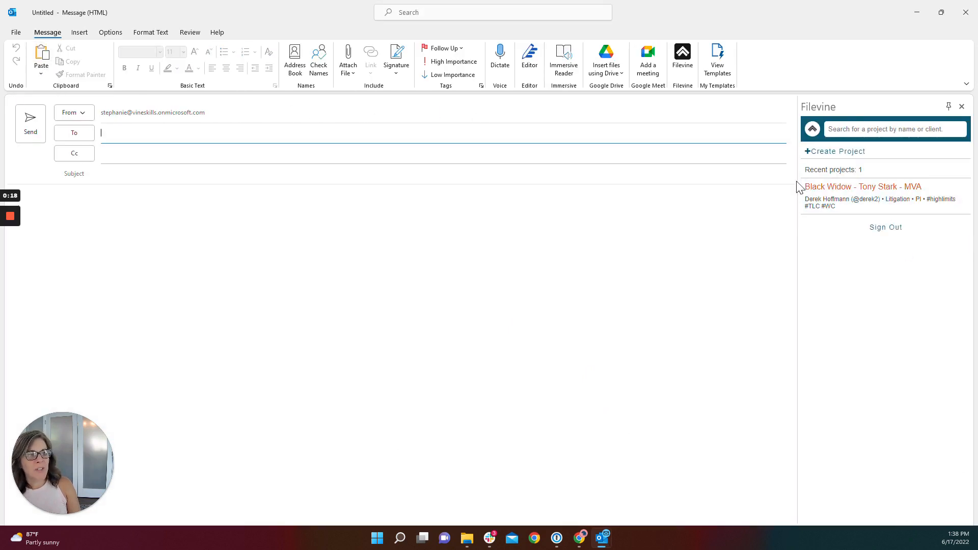
pyautogui.click(861, 130)
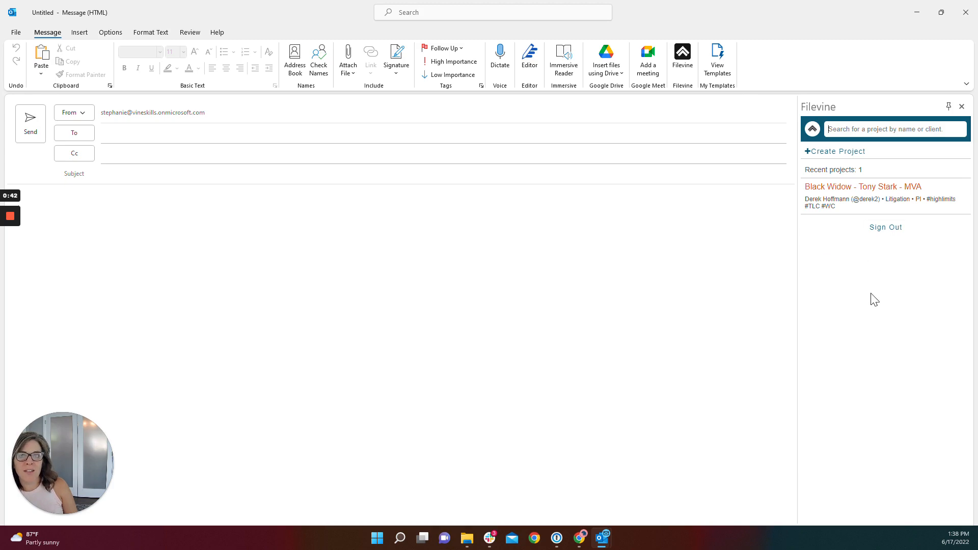
pyautogui.click(830, 192)
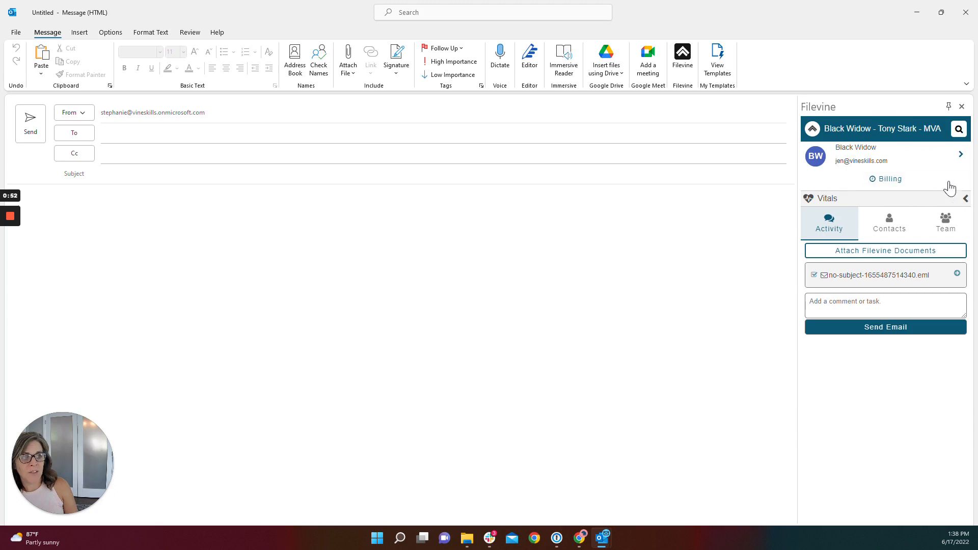
pyautogui.click(961, 155)
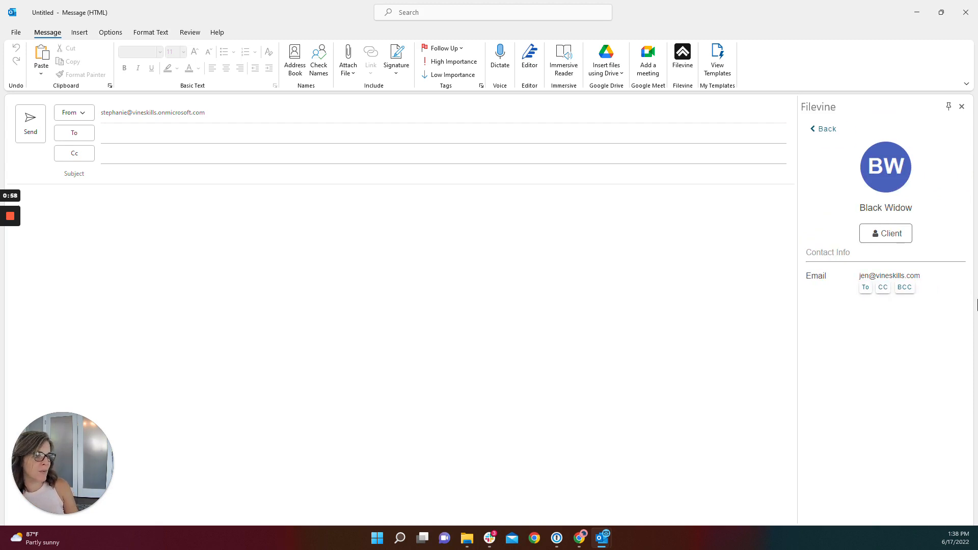
pyautogui.click(866, 289)
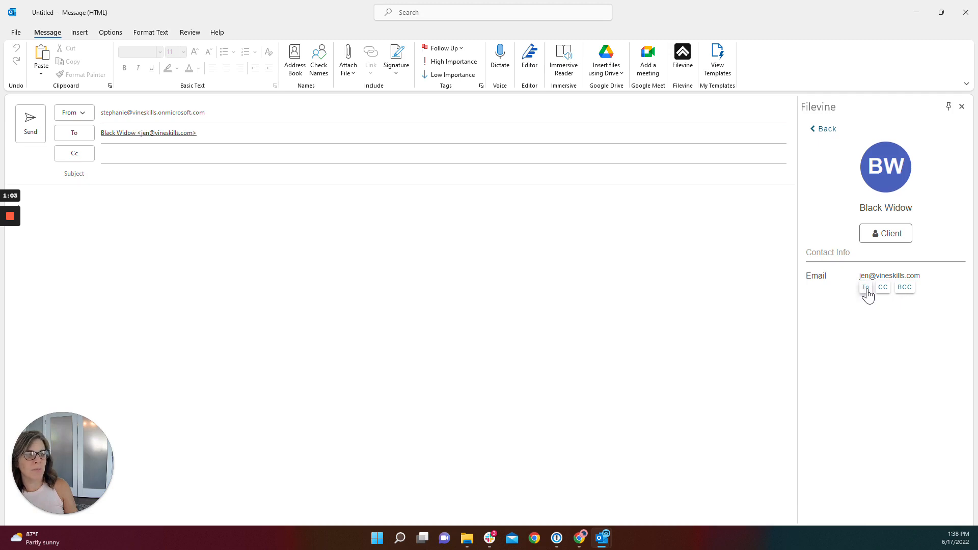
pyautogui.click(824, 130)
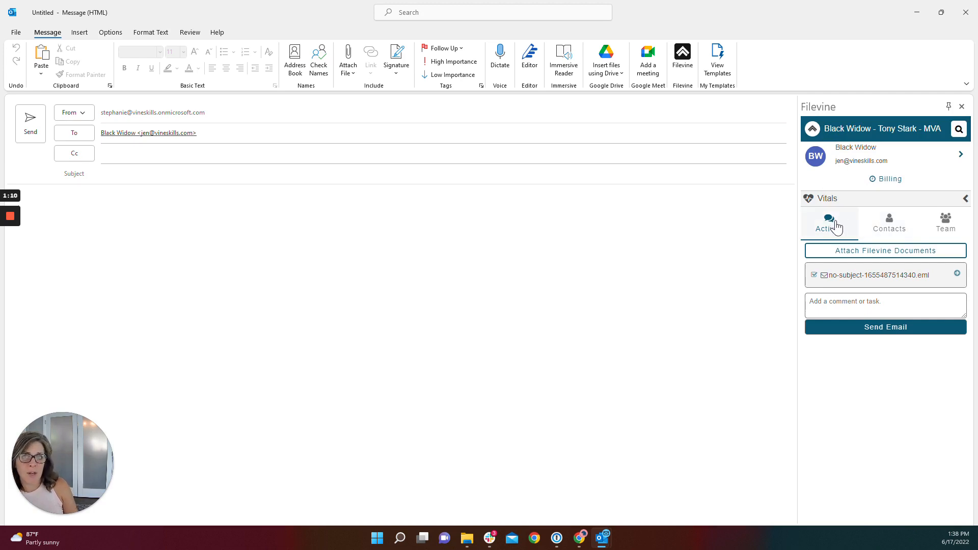
# Add the project's insurance adjuster contact as a Cc recipient of the email
pyautogui.click(888, 229)
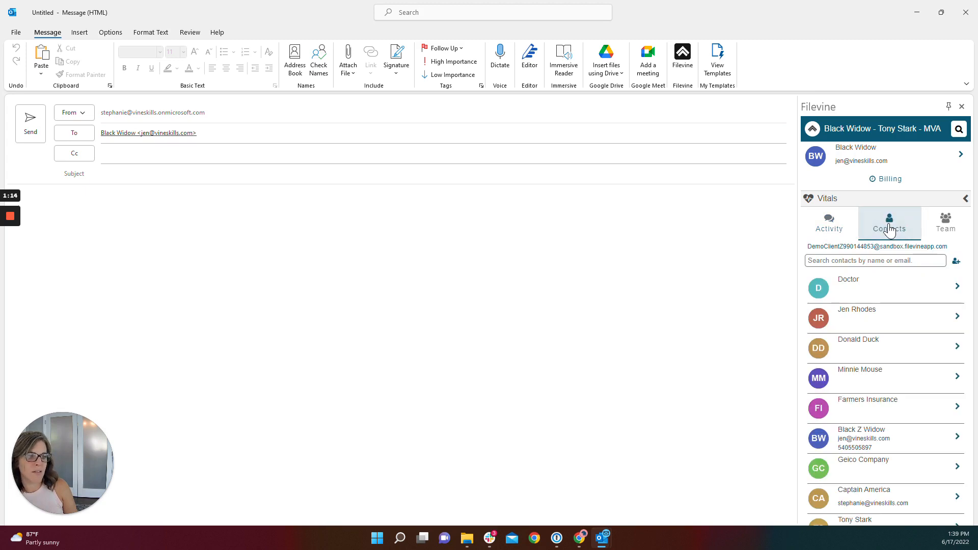
pyautogui.scroll(-1, 899, 455)
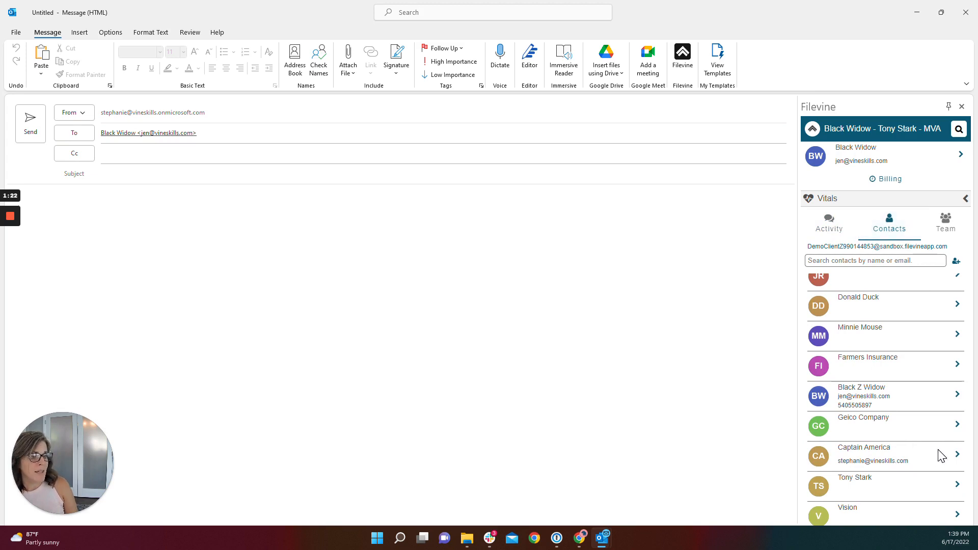
pyautogui.click(956, 455)
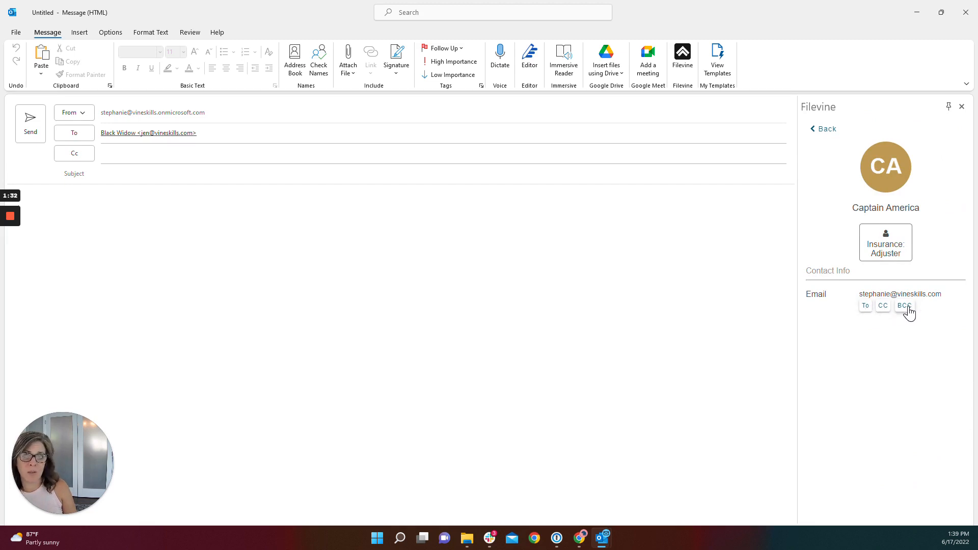
pyautogui.click(884, 305)
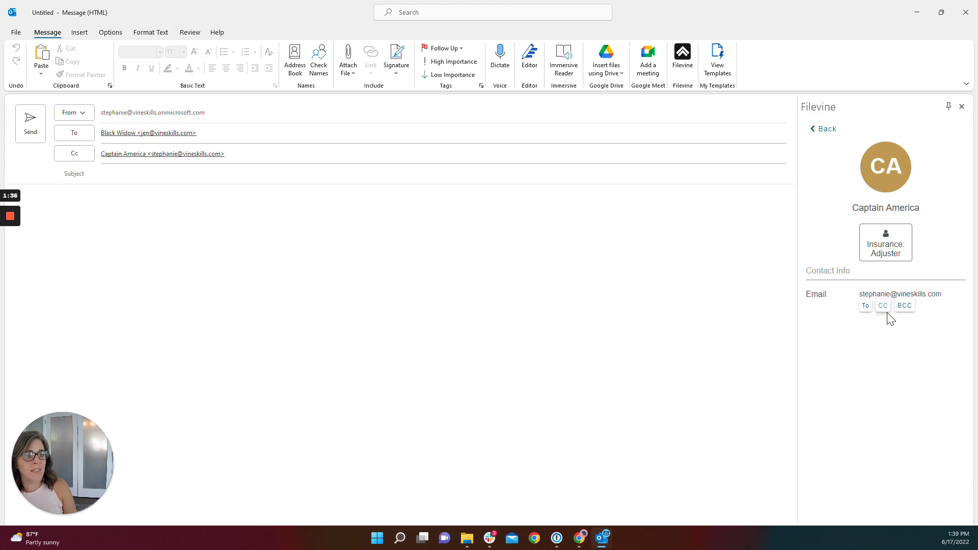
pyautogui.click(822, 129)
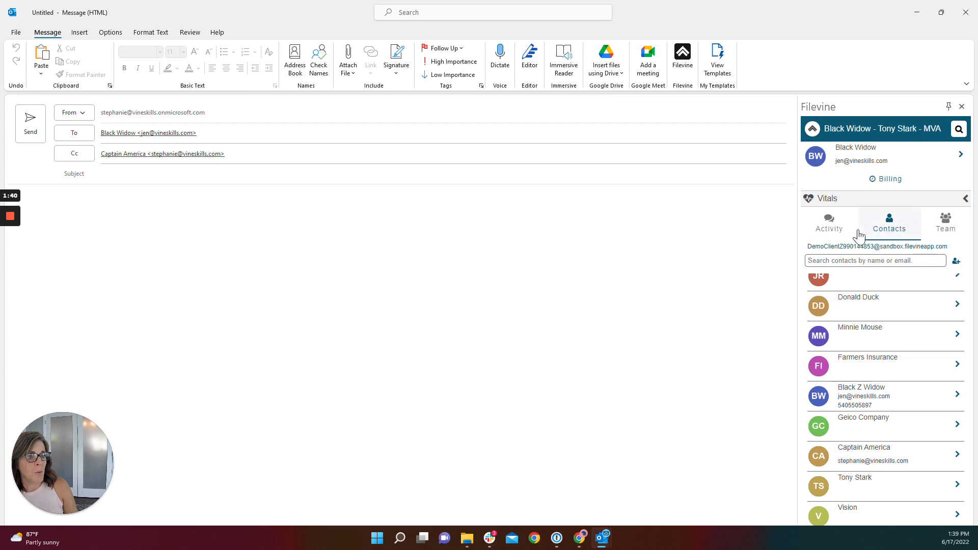
pyautogui.click(834, 228)
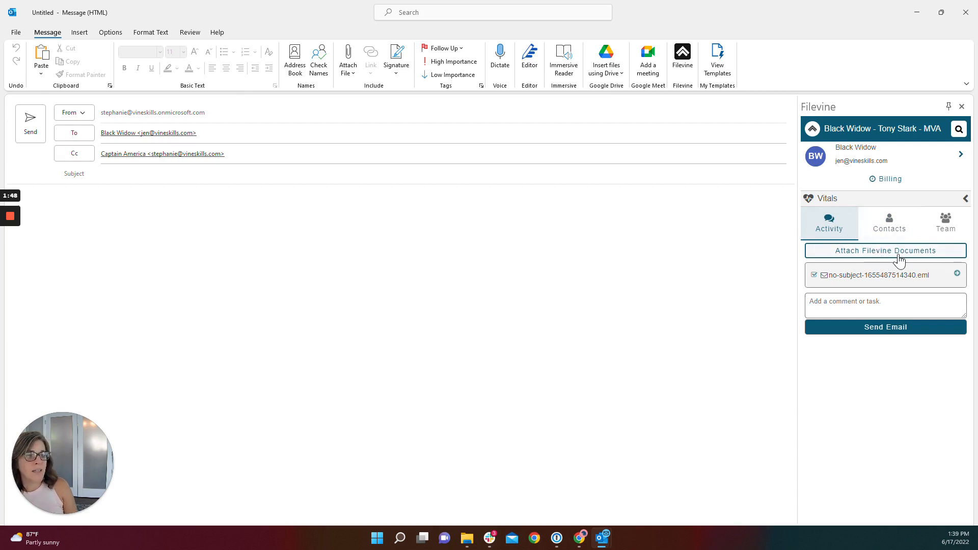
pyautogui.click(867, 257)
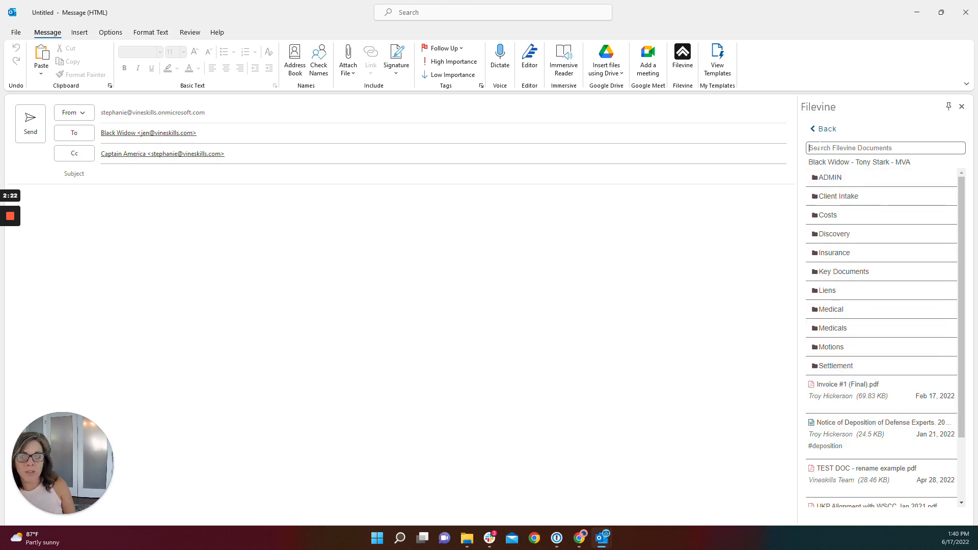
pyautogui.write('settle')
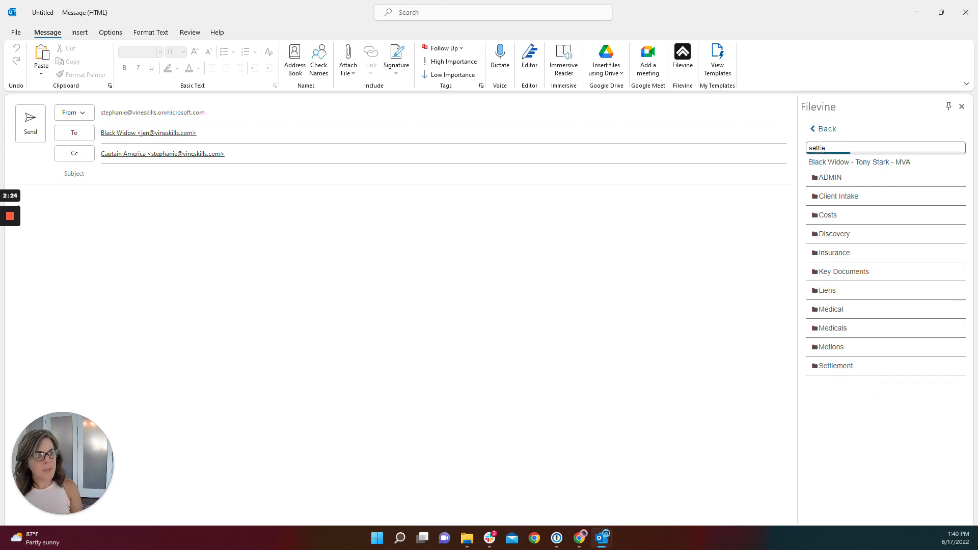
pyautogui.write('me')
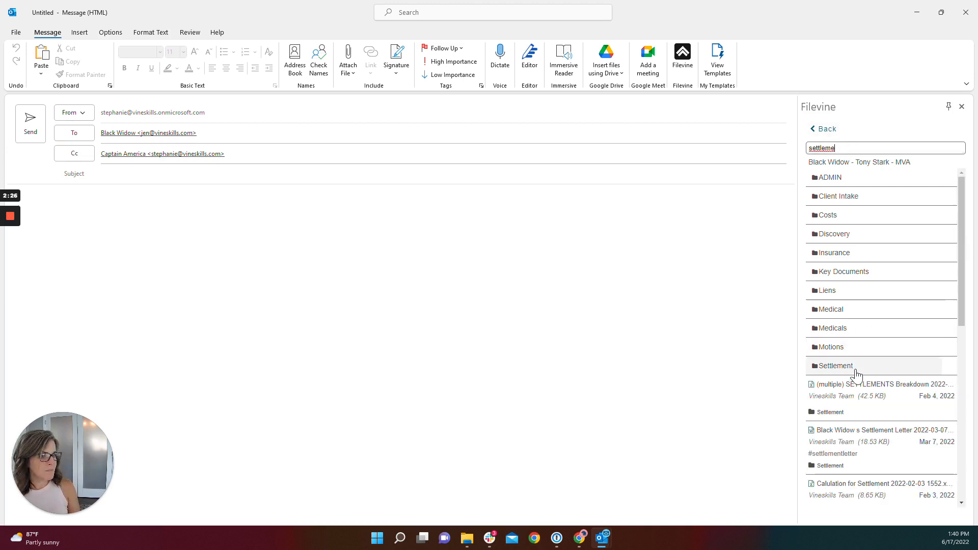
pyautogui.scroll(-3, 856, 408)
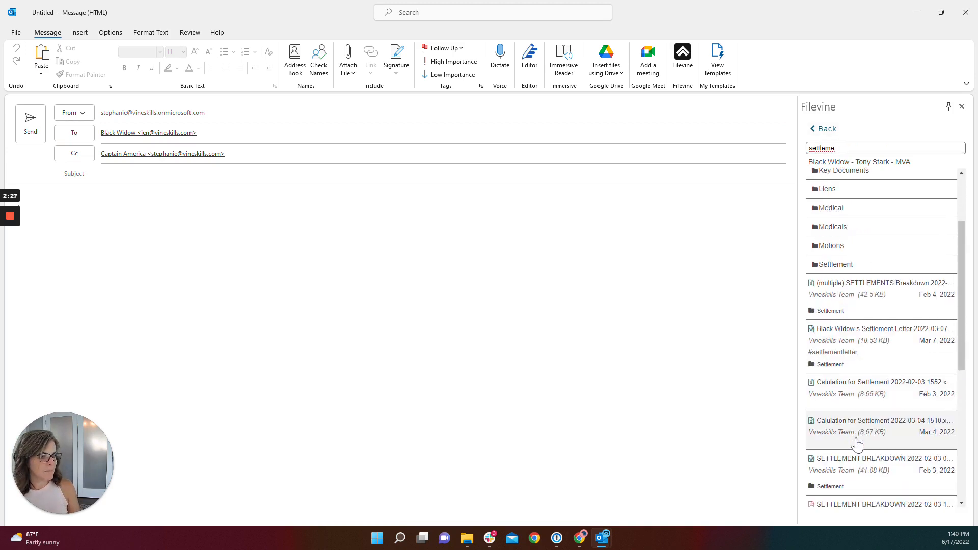
pyautogui.click(881, 507)
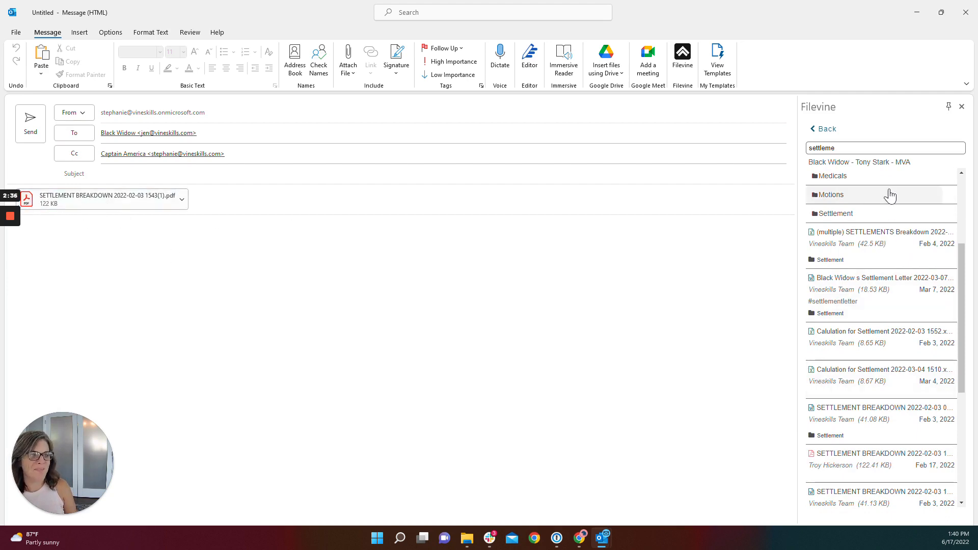
pyautogui.click(829, 132)
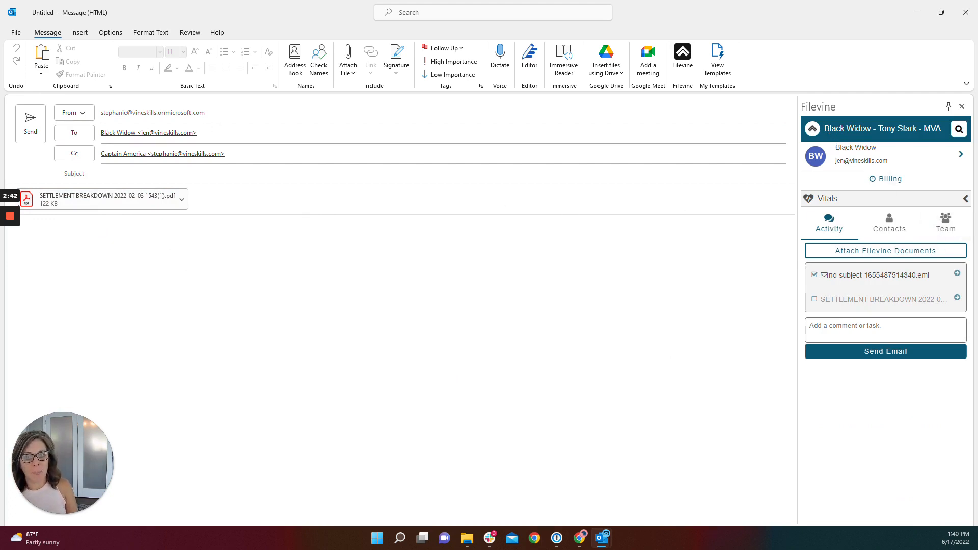
# Set the email subject to "Settlement Breakdown"
pyautogui.click(102, 173)
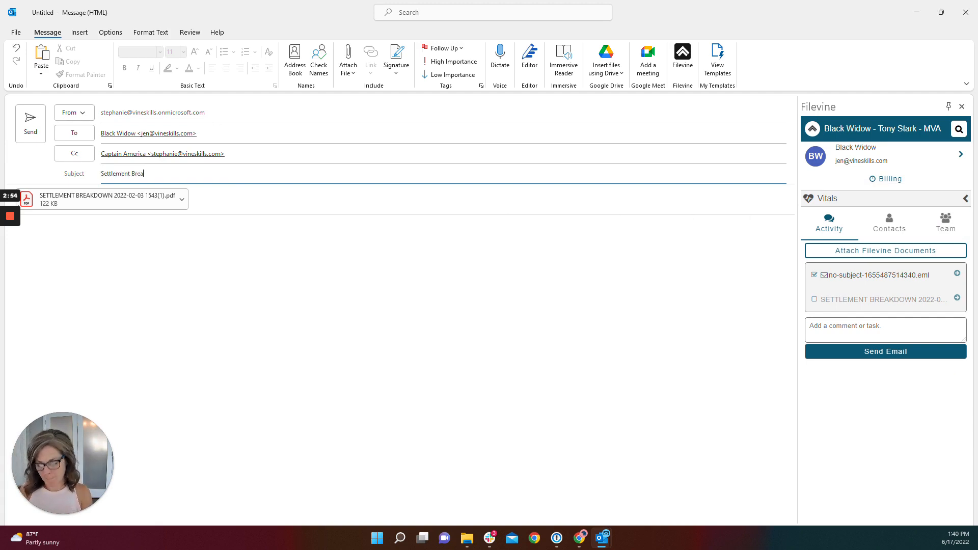
pyautogui.write('kdown')
pyautogui.press('Tab')
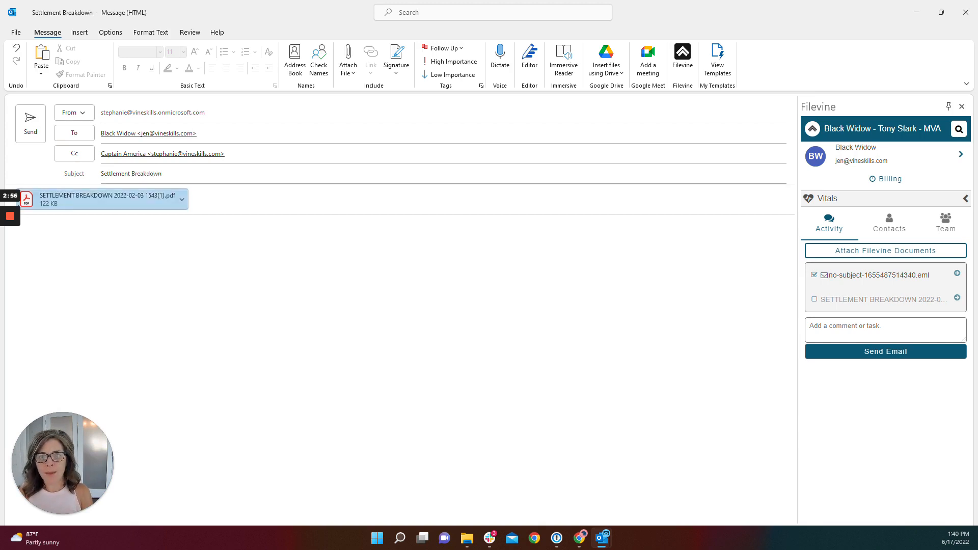
# Write the email body "Please see attached per your request." and sign it with the sender's first name
pyautogui.press('Tab')
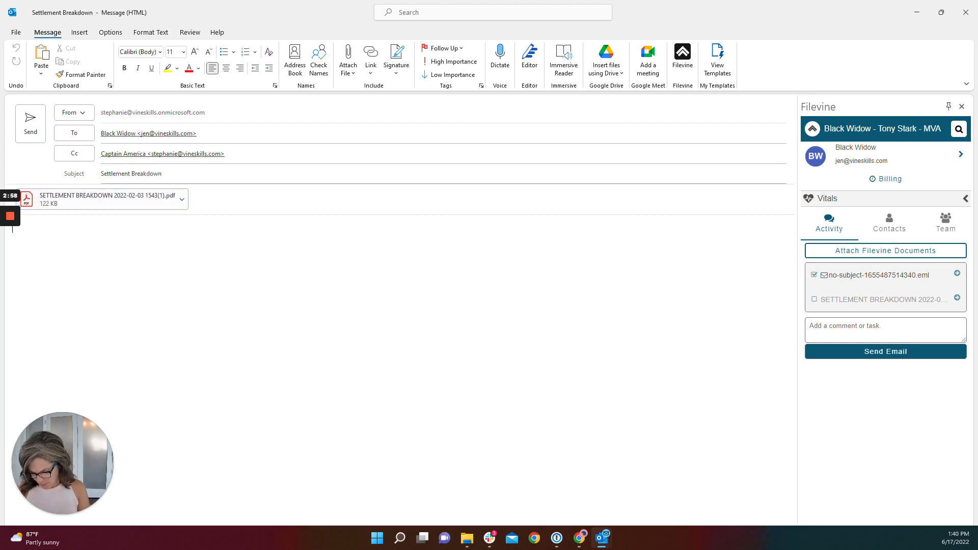
pyautogui.write('Please see attached per')
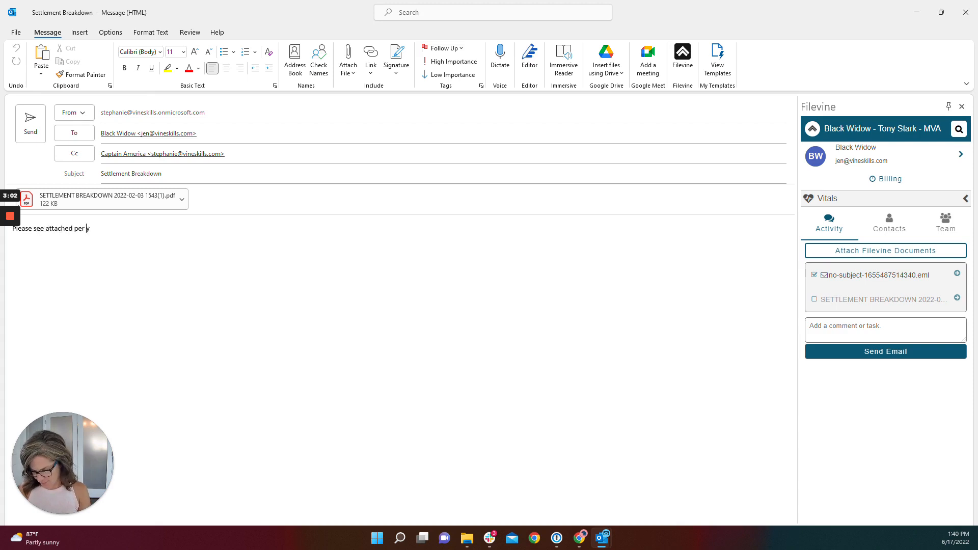
pyautogui.write('your request.')
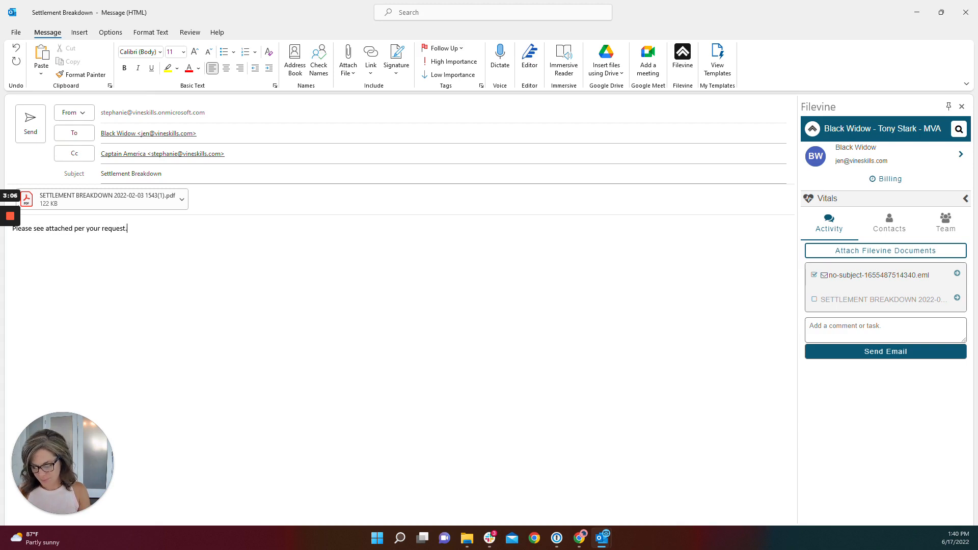
pyautogui.press('Return')
pyautogui.press('Return')
pyautogui.write('Stephanie')
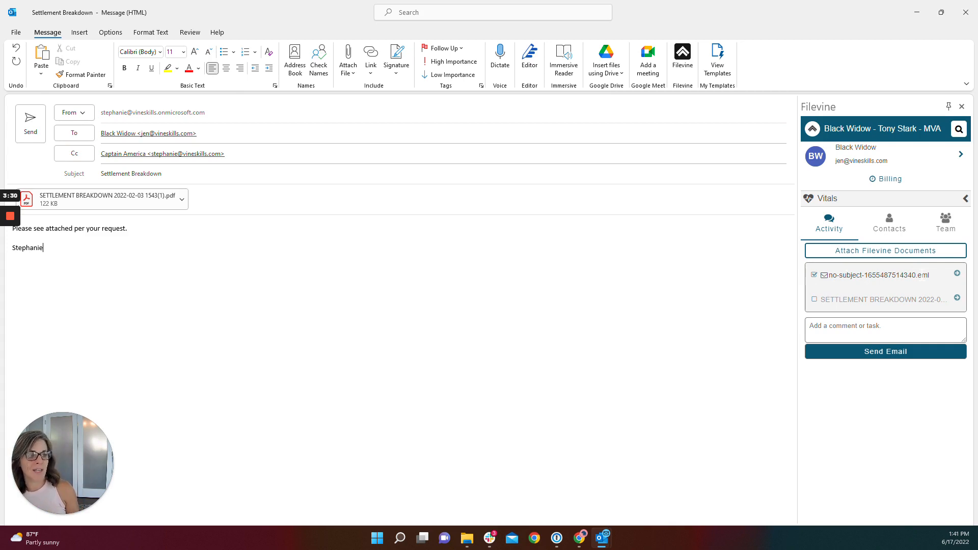
# Rename the email file being saved to Filevine as "EM to Client re Breakdown" and save the name
pyautogui.click(957, 274)
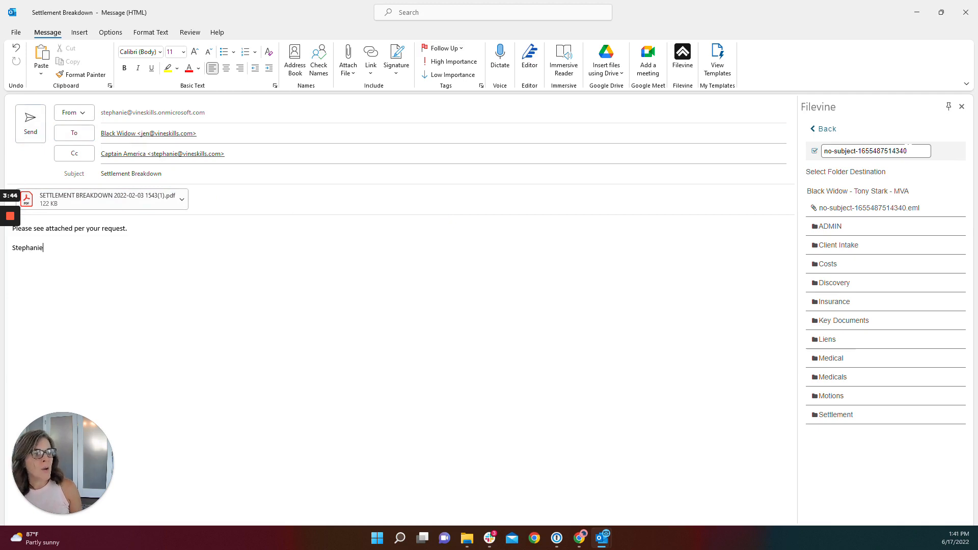
pyautogui.moveTo(909, 151); pyautogui.dragTo(823, 151)
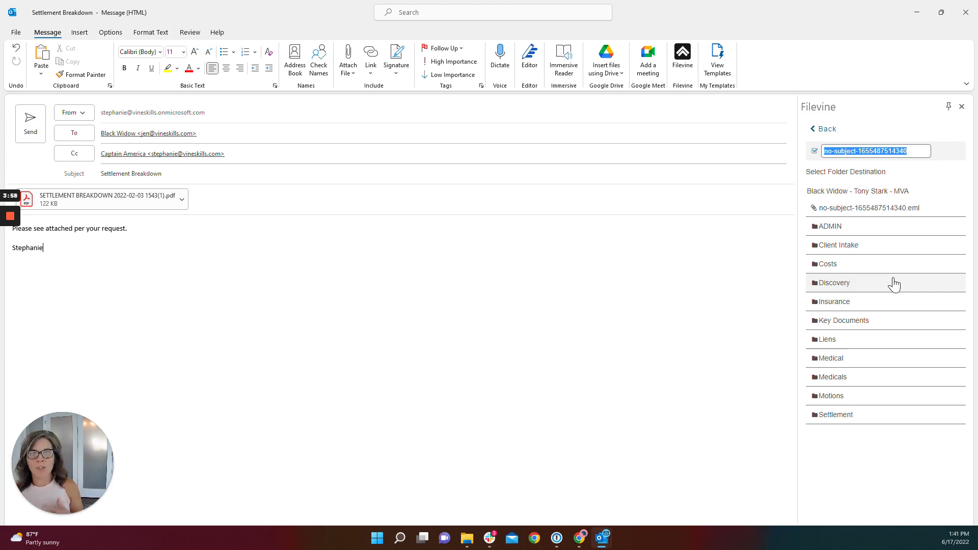
pyautogui.write('EM')
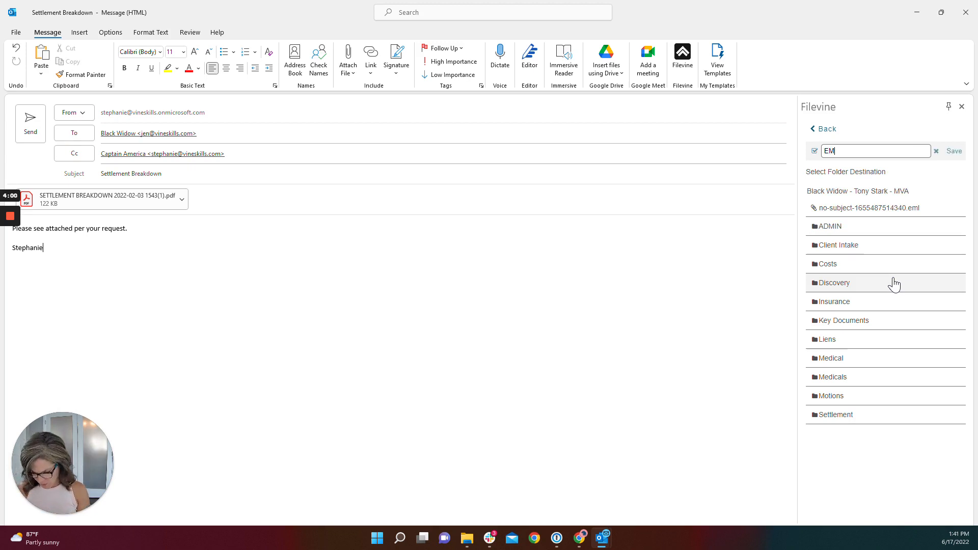
pyautogui.write(' to Client ')
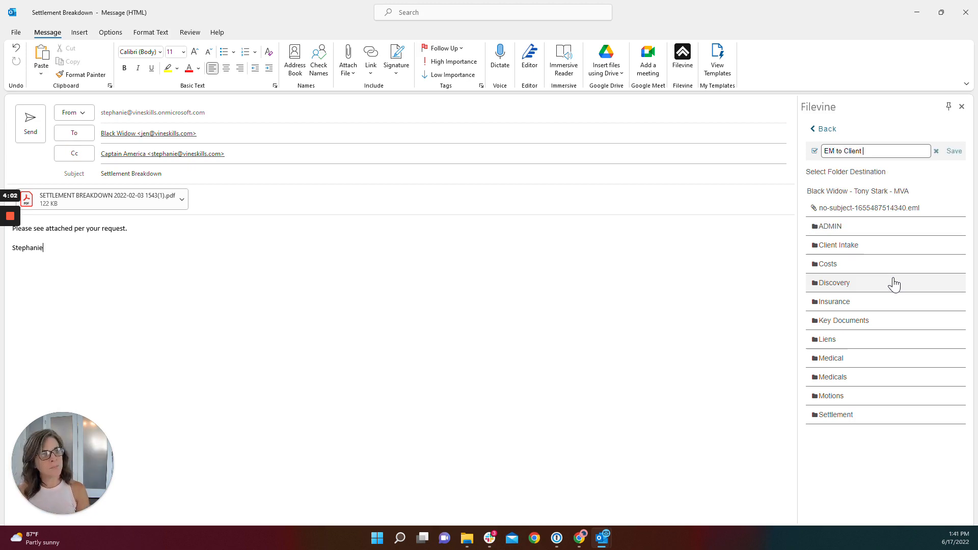
pyautogui.write('re Brea')
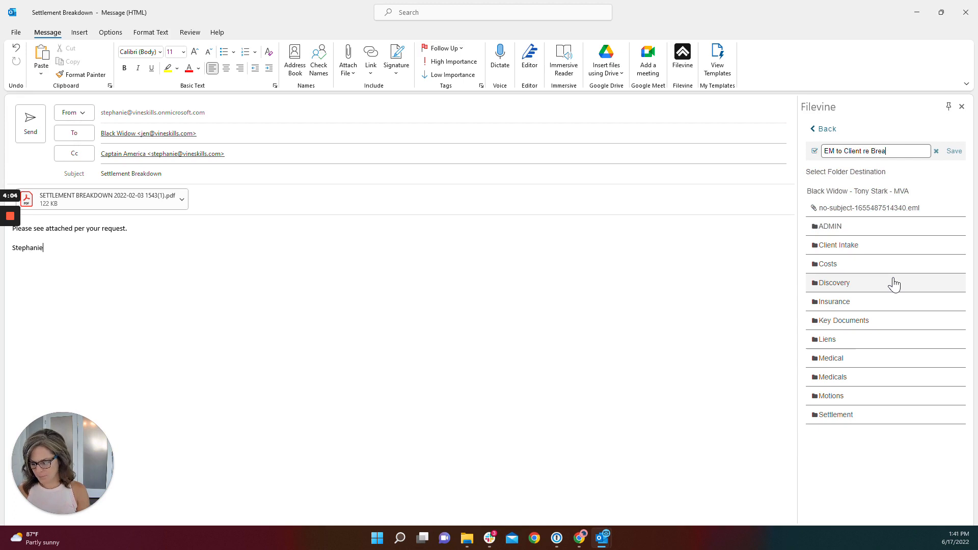
pyautogui.write('kdown')
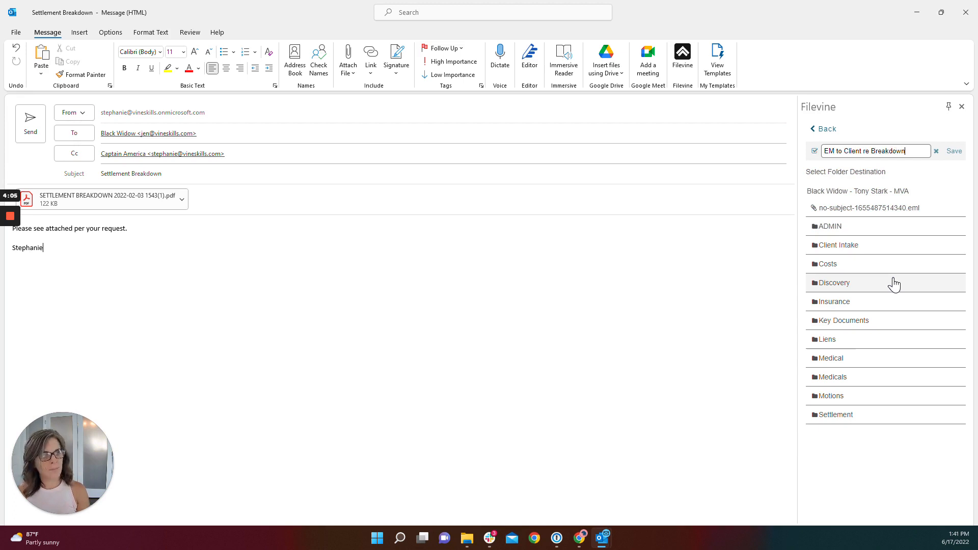
pyautogui.click(955, 155)
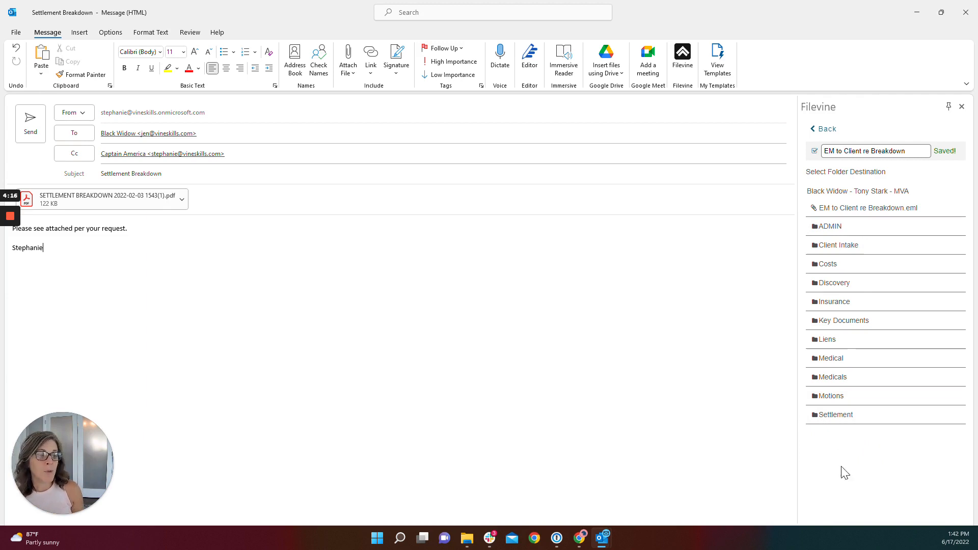
# Choose the Costs folder as the email file's destination and send the email through Filevine
pyautogui.click(826, 265)
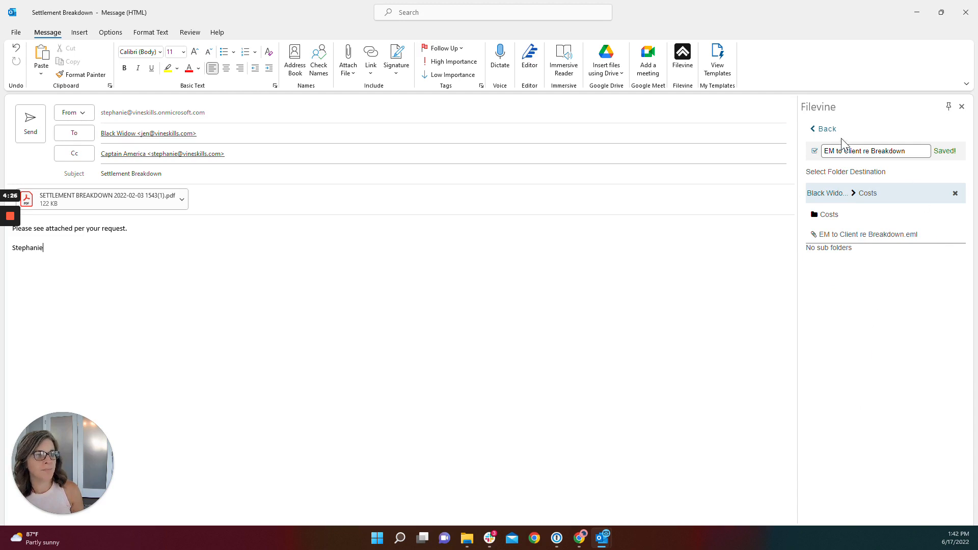
pyautogui.click(822, 130)
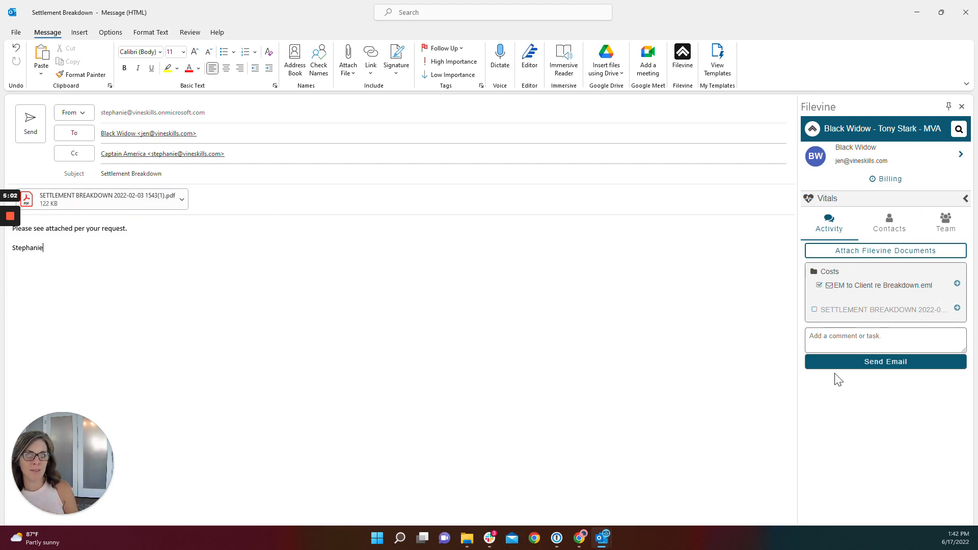
pyautogui.click(895, 368)
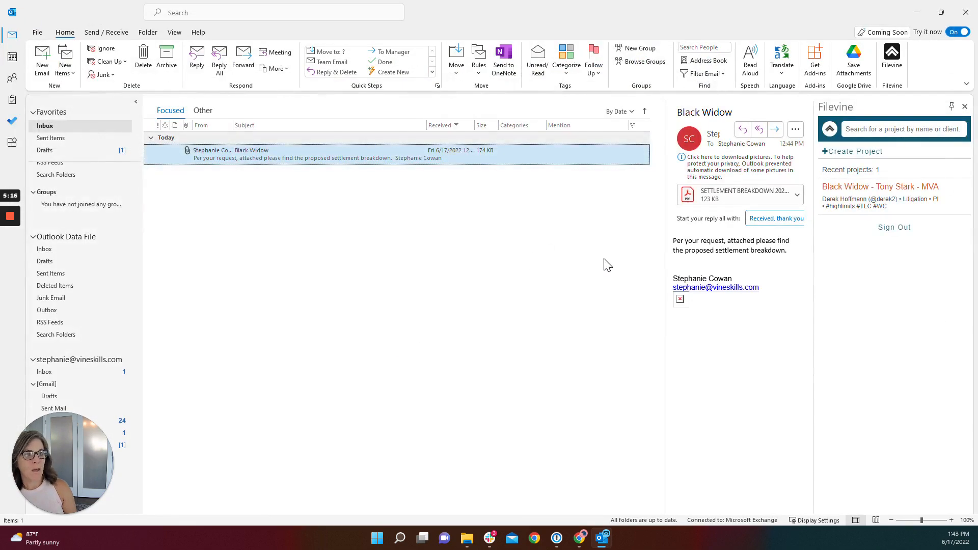
# Switch to the project's documents in Filevine in the browser and check the Costs folder for the filed email
pyautogui.click(915, 14)
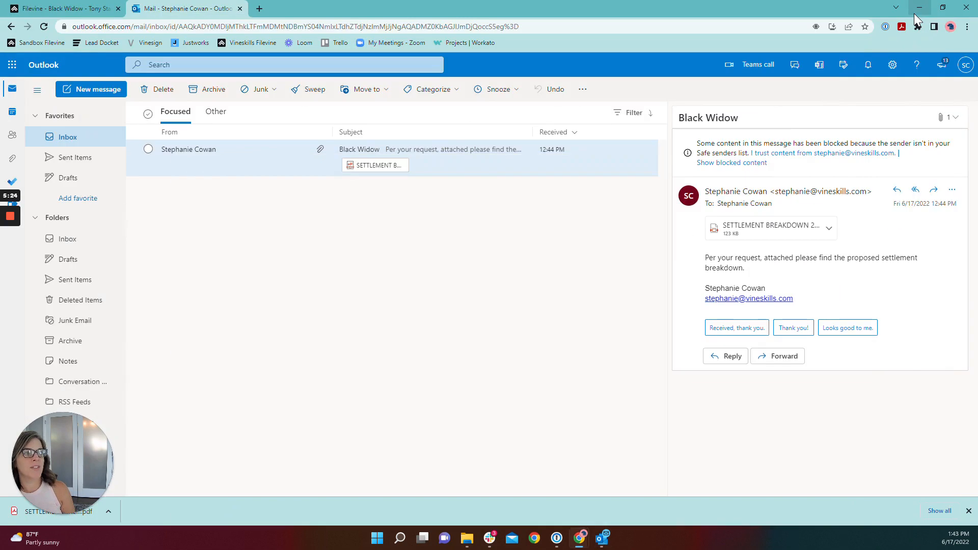
pyautogui.click(97, 5)
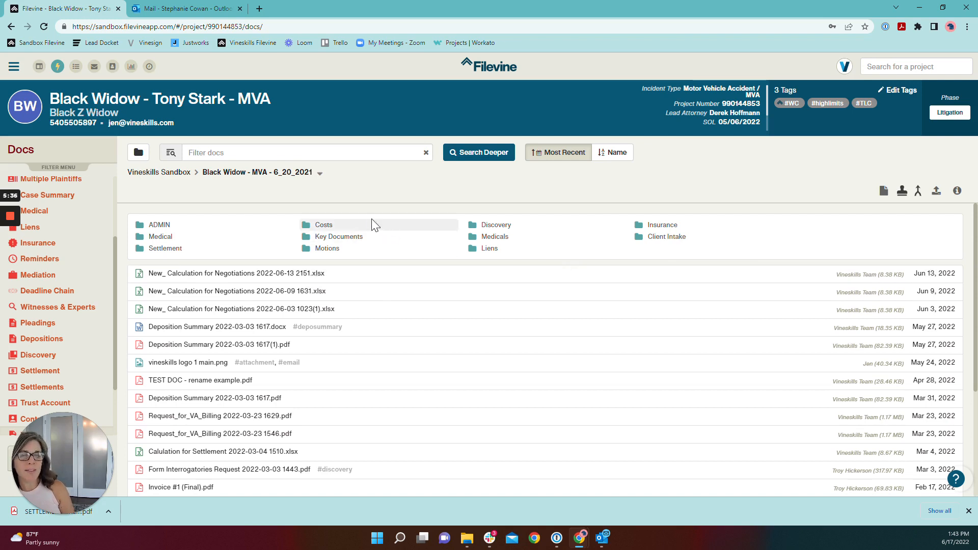
pyautogui.click(320, 224)
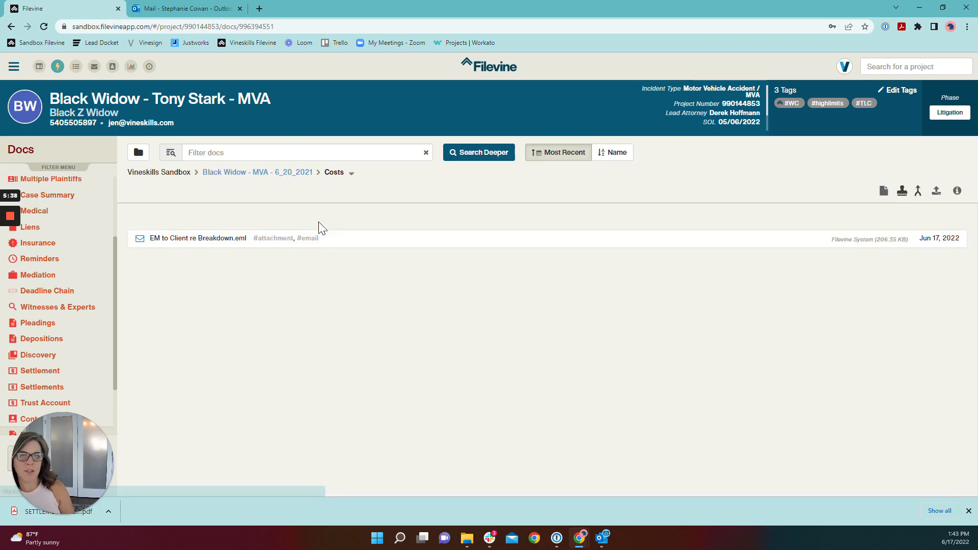